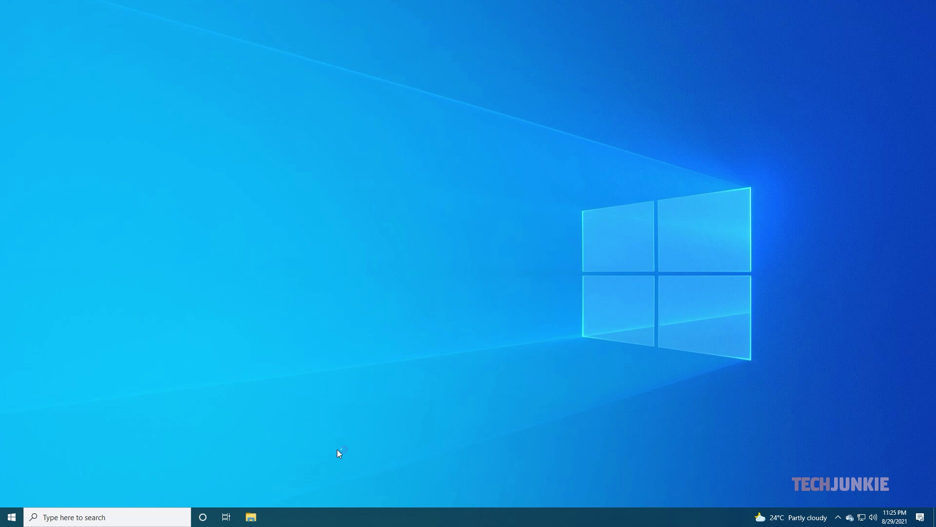
# Step: Launch Chrome and reach My Activity via Manage your Google Account > Data & personalization
pyautogui.click(137, 520)
pyautogui.write('google')
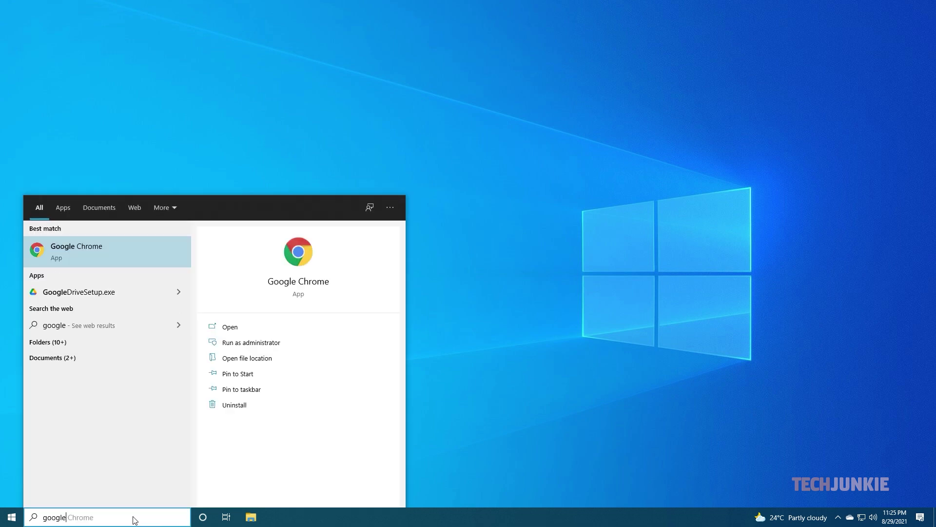
pyautogui.click(233, 328)
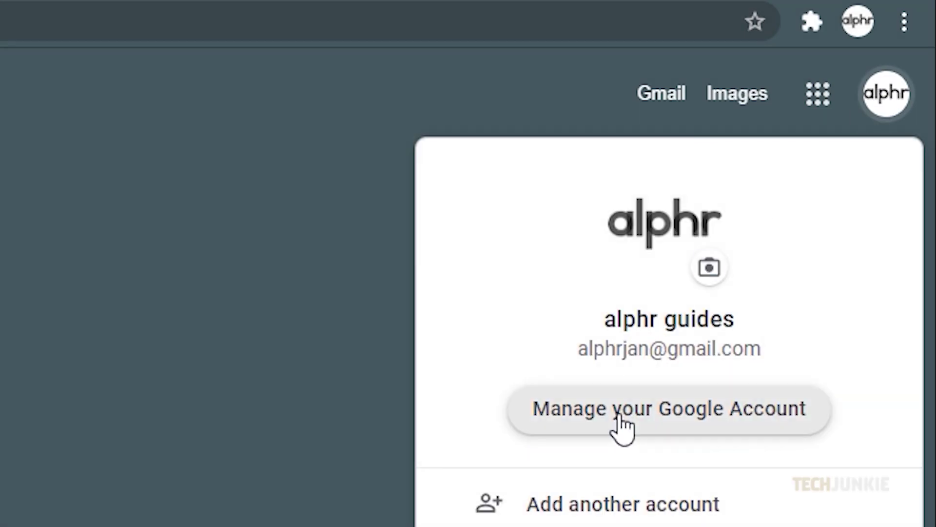
pyautogui.click(615, 414)
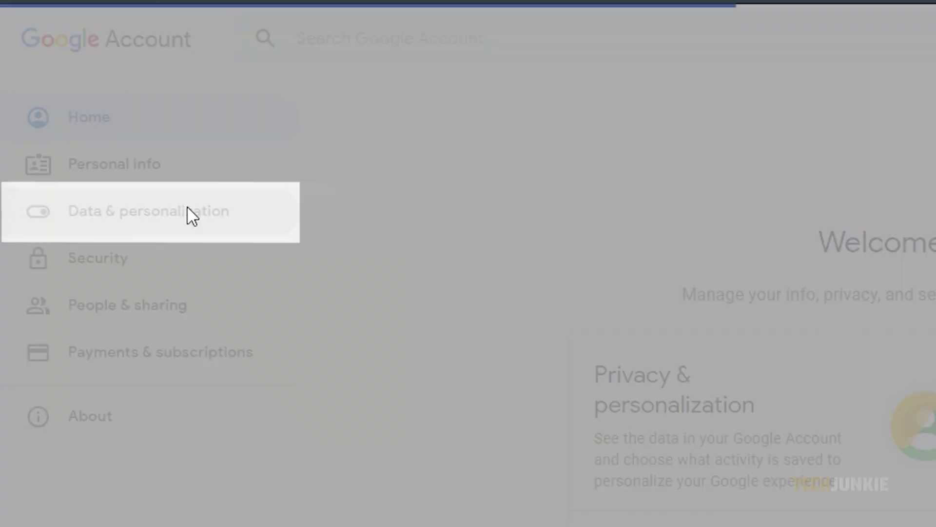
pyautogui.click(189, 208)
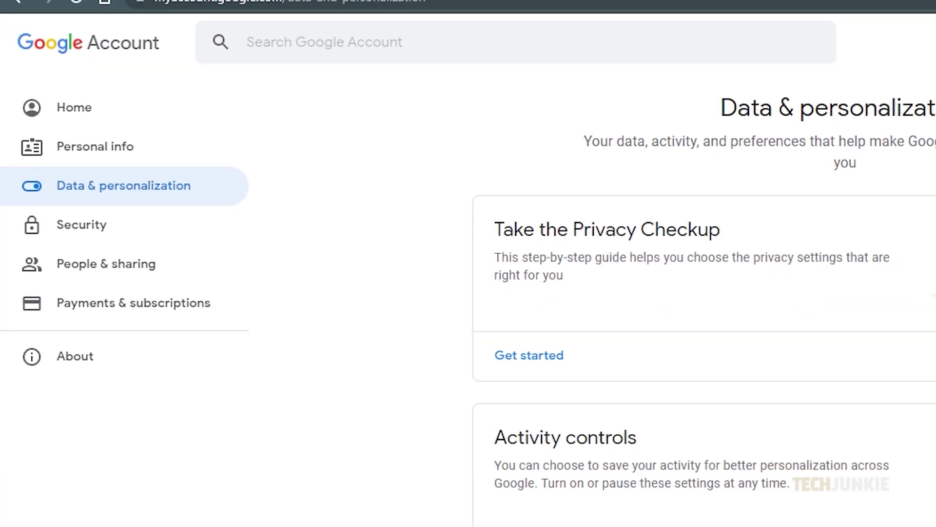
pyautogui.scroll(-2, 926, 170)
pyautogui.scroll(-2, 915, 197)
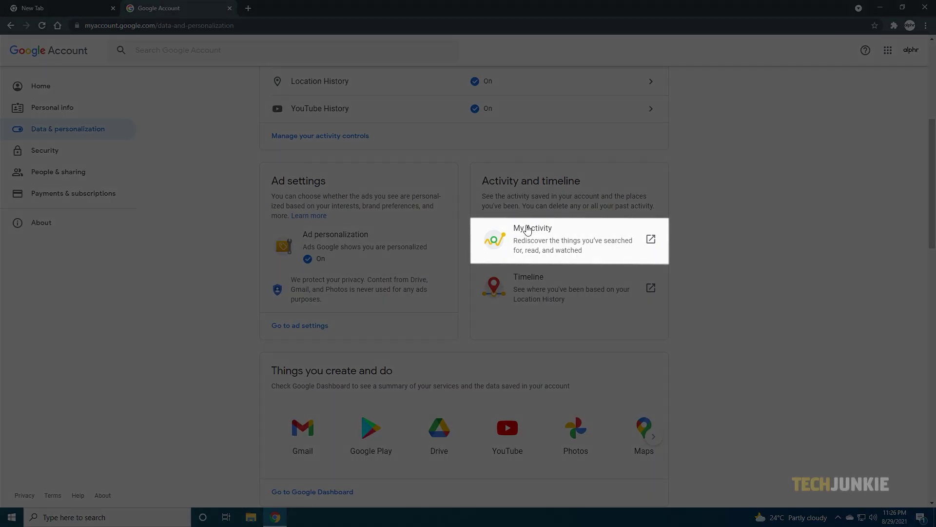
pyautogui.click(527, 231)
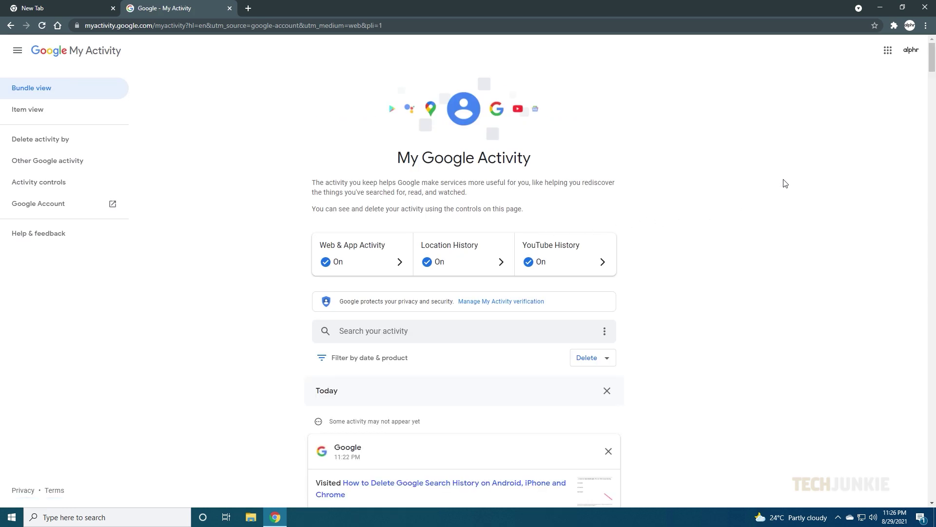
pyautogui.moveTo(932, 62); pyautogui.dragTo(933, 76)
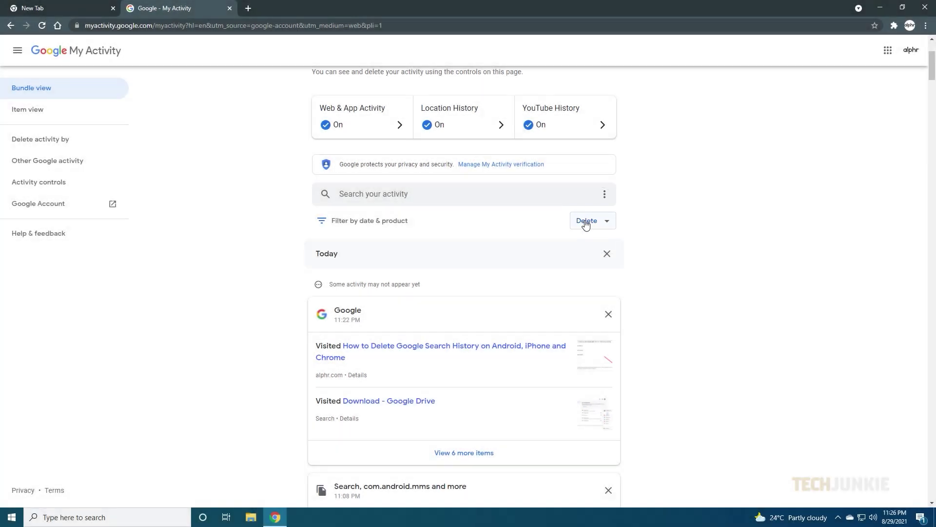
# Step: Delete activity for a custom range across all 17 Google products and confirm
pyautogui.click(585, 223)
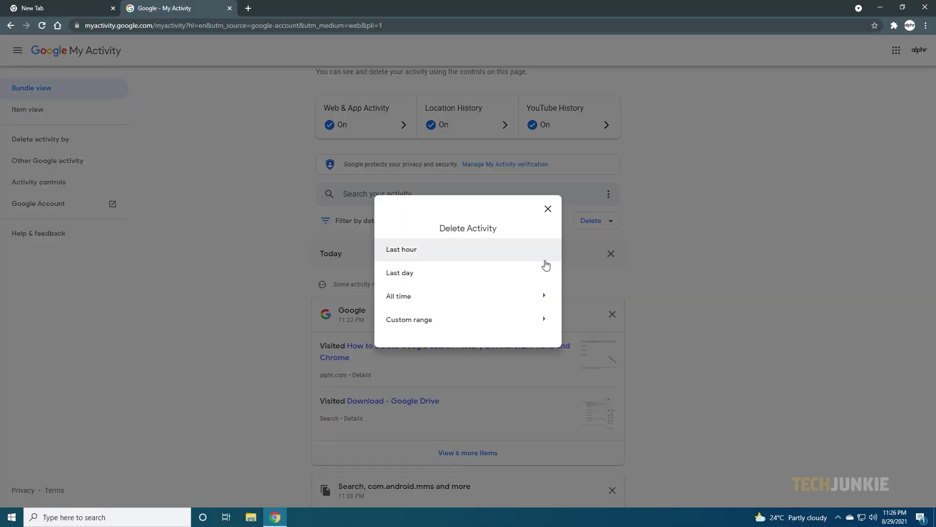
pyautogui.click(547, 320)
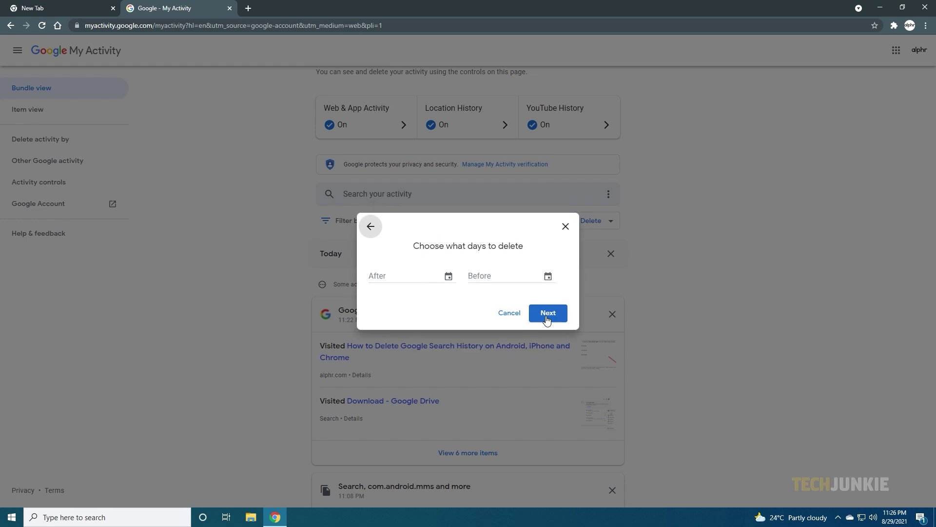
pyautogui.click(547, 313)
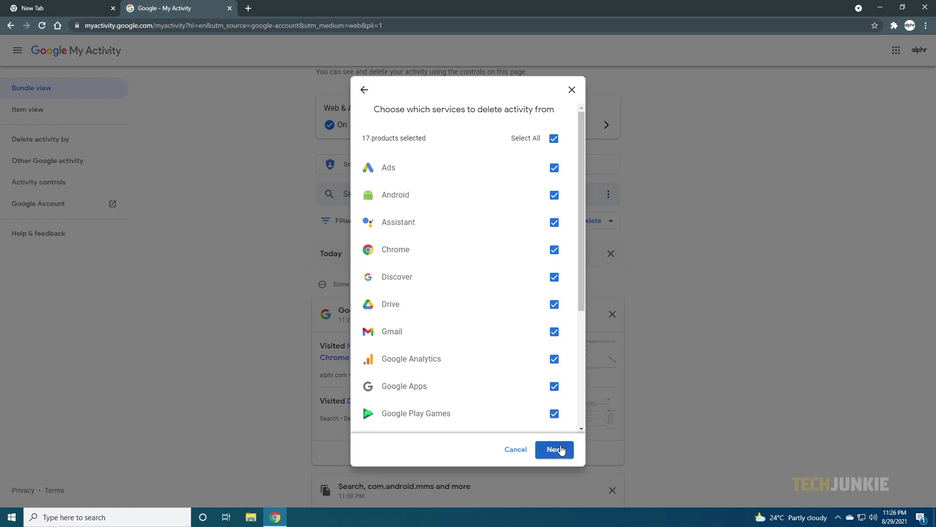
pyautogui.click(561, 449)
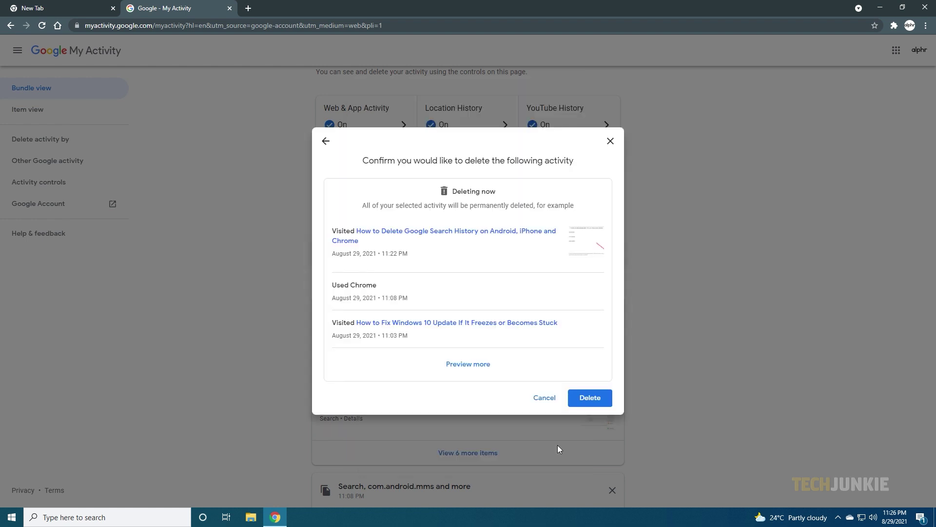
pyautogui.click(586, 401)
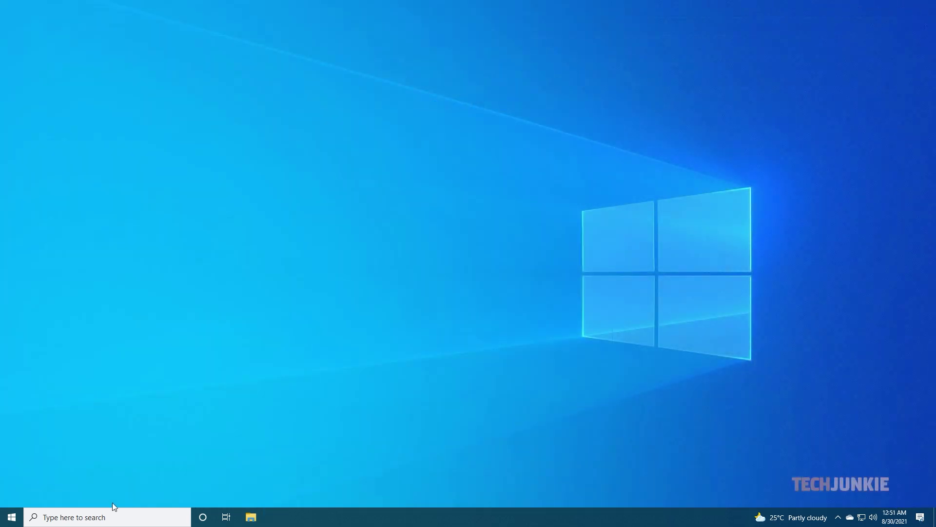
pyautogui.click(110, 516)
pyautogui.write('google')
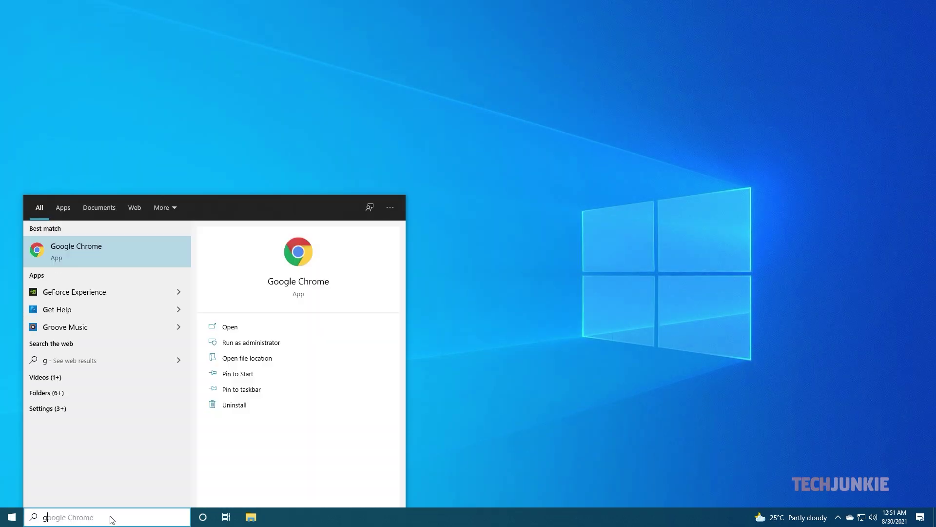
pyautogui.write(' Chrome')
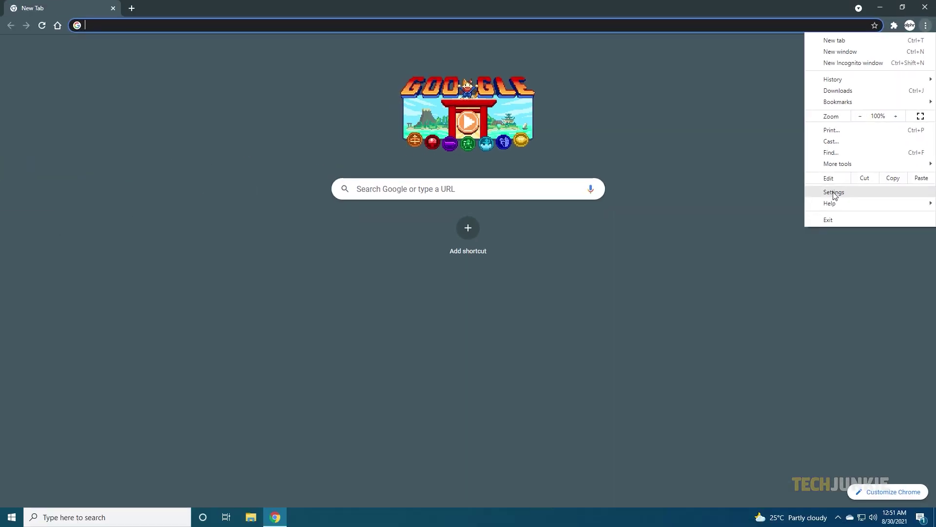
# Step: Open Chrome's Settings and bring the Privacy and security section into view
pyautogui.click(834, 193)
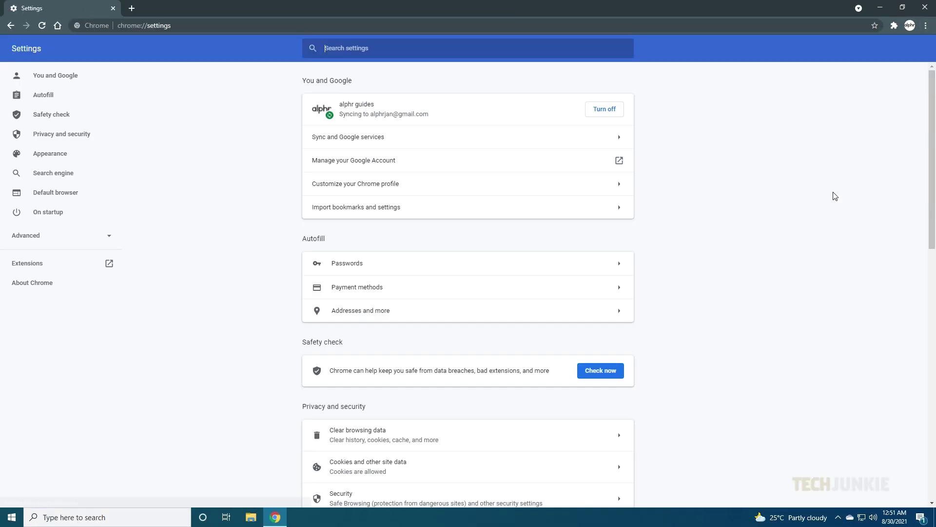
pyautogui.moveTo(929, 140); pyautogui.dragTo(927, 235)
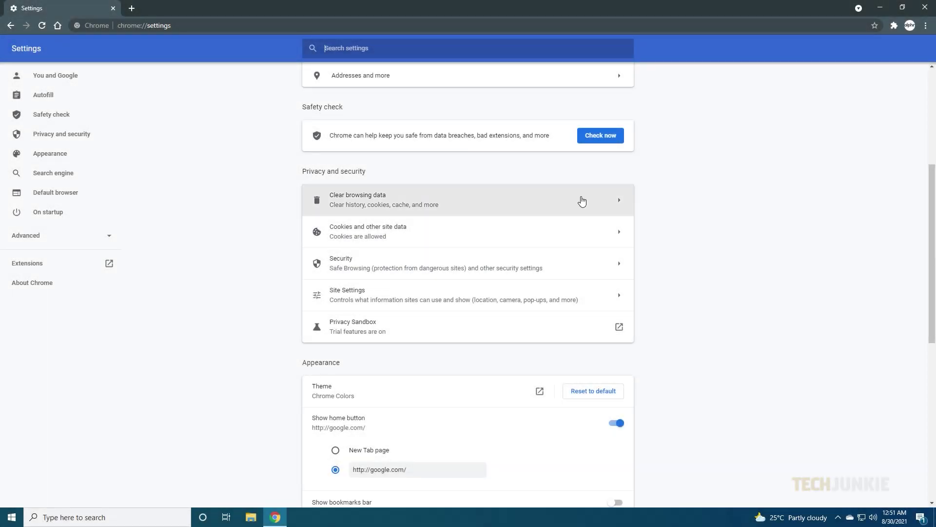
# Step: Open Clear browsing data and set the time range to All time
pyautogui.click(582, 201)
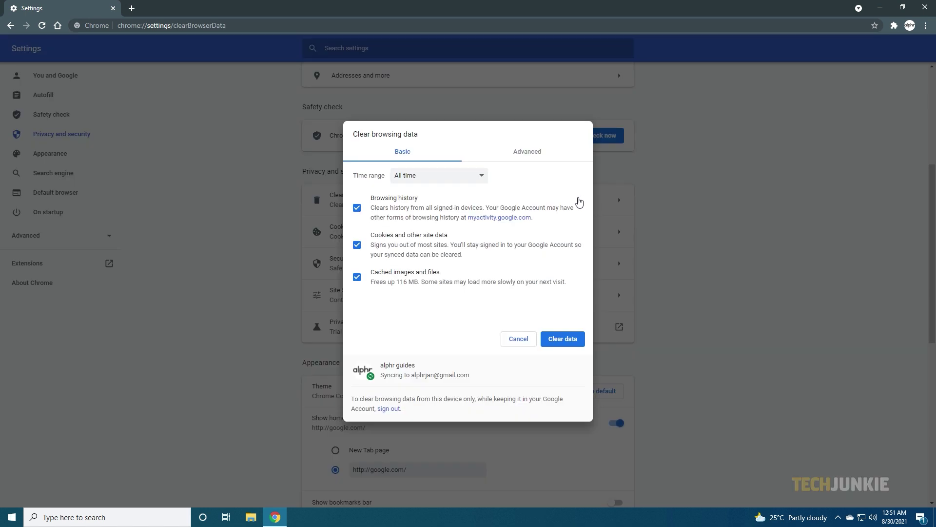
pyautogui.click(482, 178)
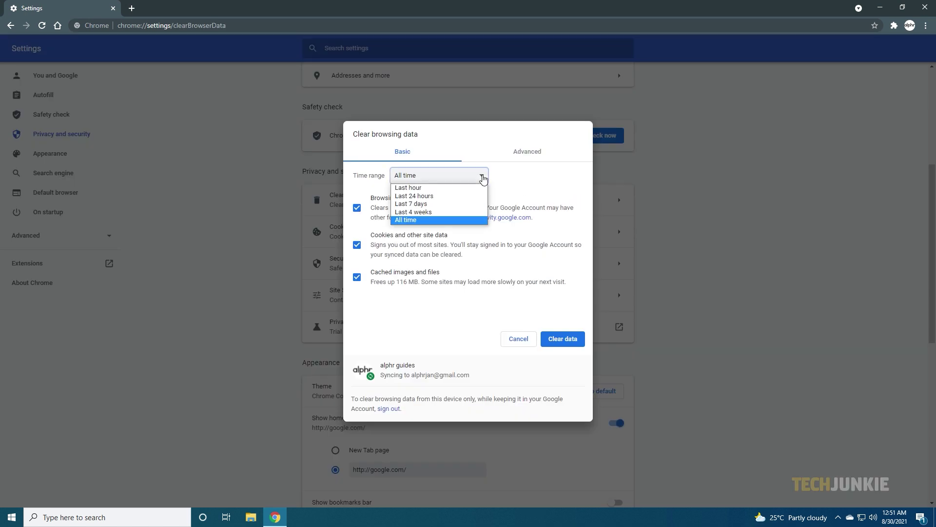
pyautogui.click(456, 221)
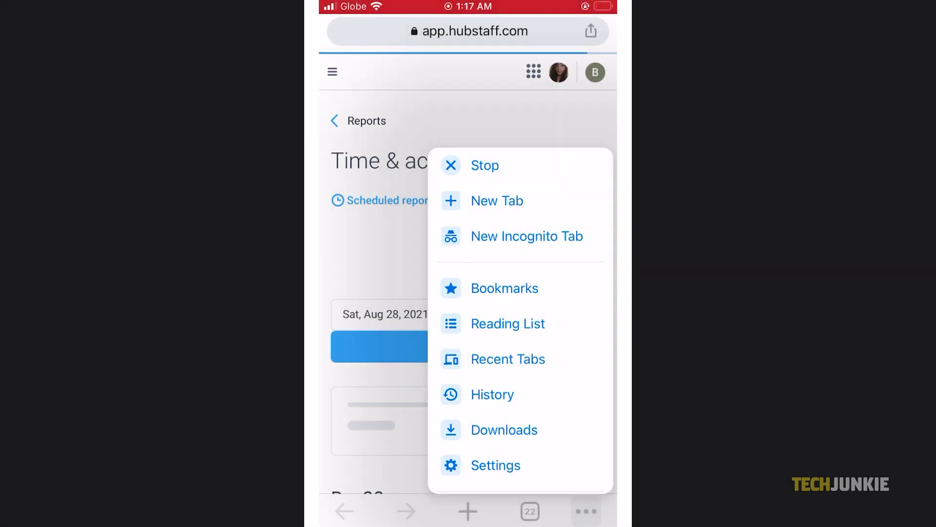
# Step: On iPhone Chrome, clear browsing data from History and confirm the removal
pyautogui.click(492, 395)
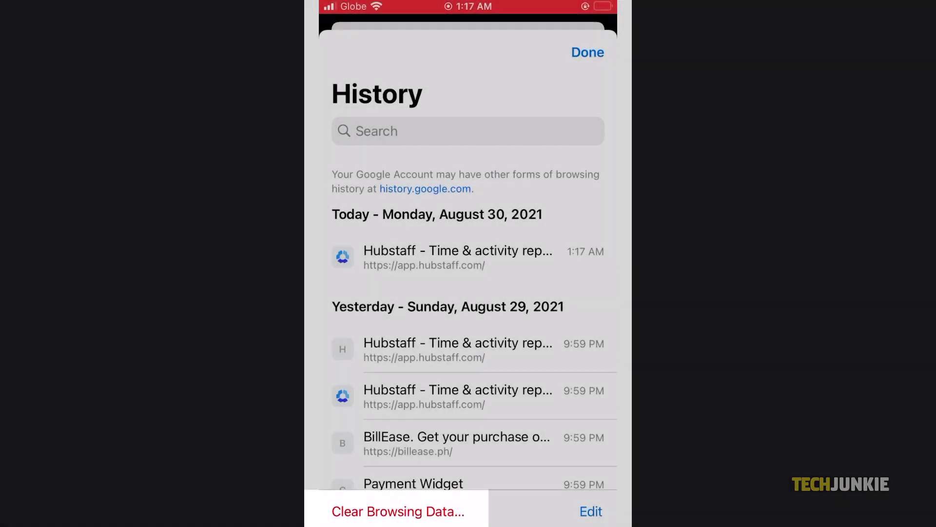
pyautogui.click(398, 511)
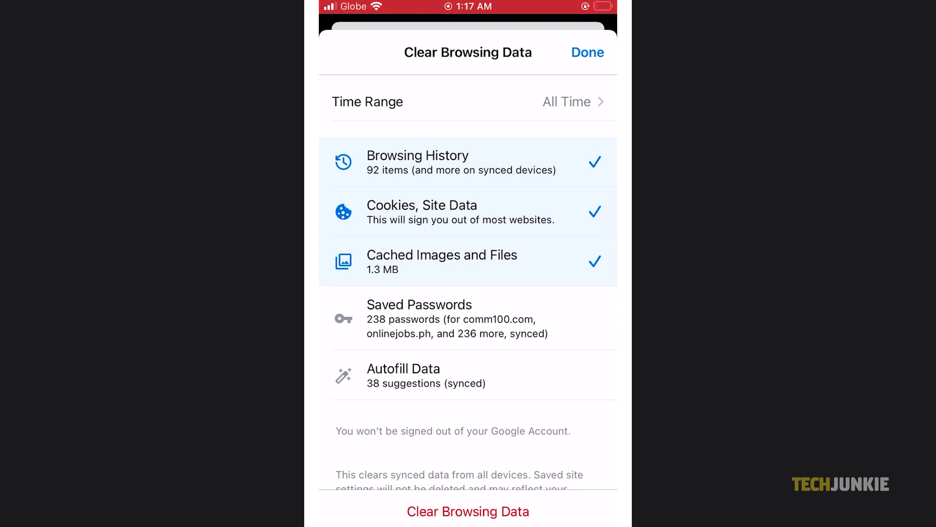
pyautogui.click(468, 511)
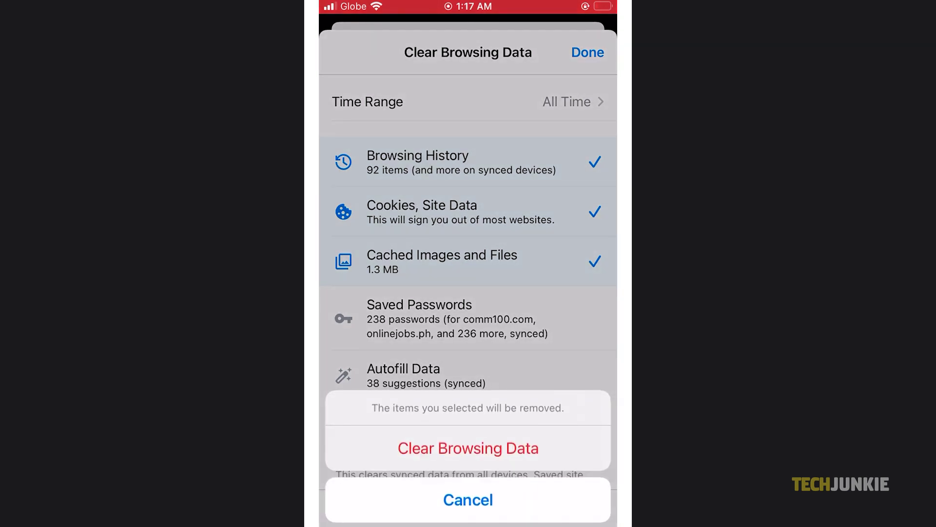
pyautogui.click(469, 448)
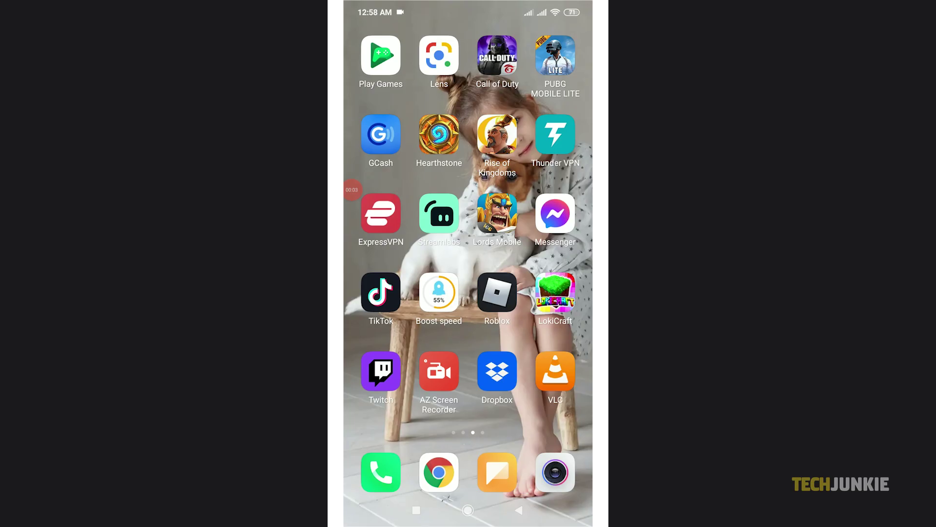
# Step: On Android Chrome, open Clear browsing data from History and tick Browsing history
pyautogui.click(438, 472)
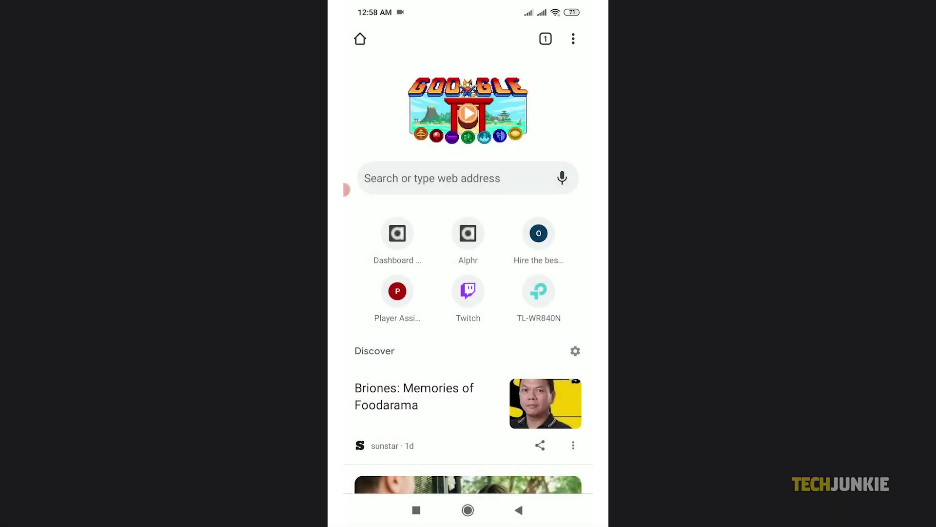
pyautogui.click(574, 39)
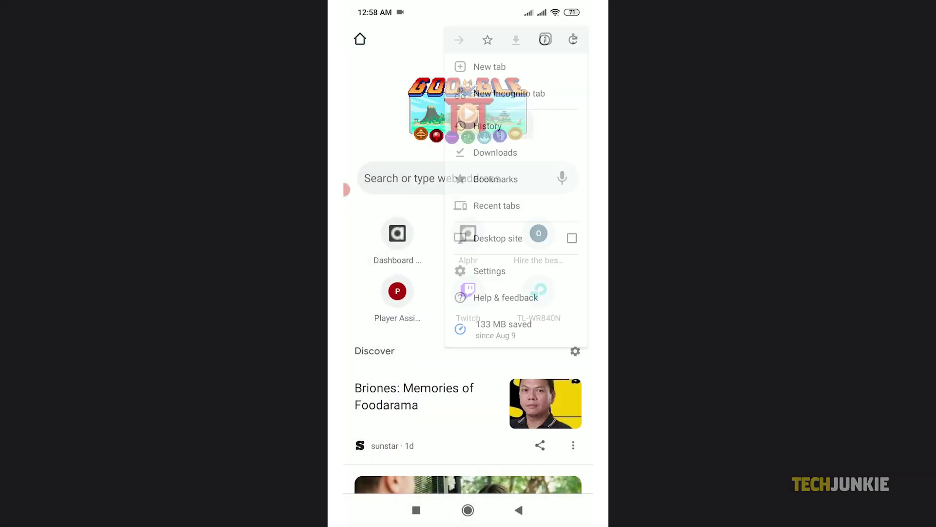
pyautogui.click(464, 147)
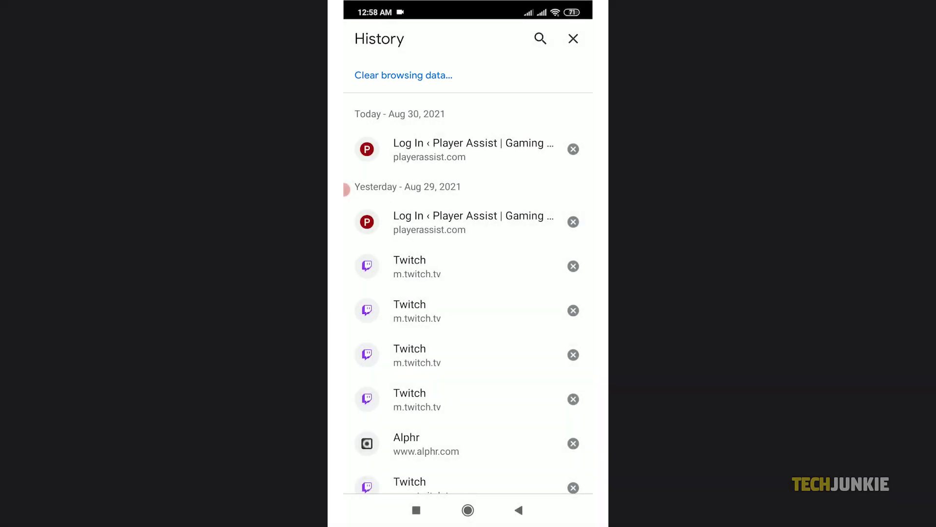
pyautogui.click(403, 74)
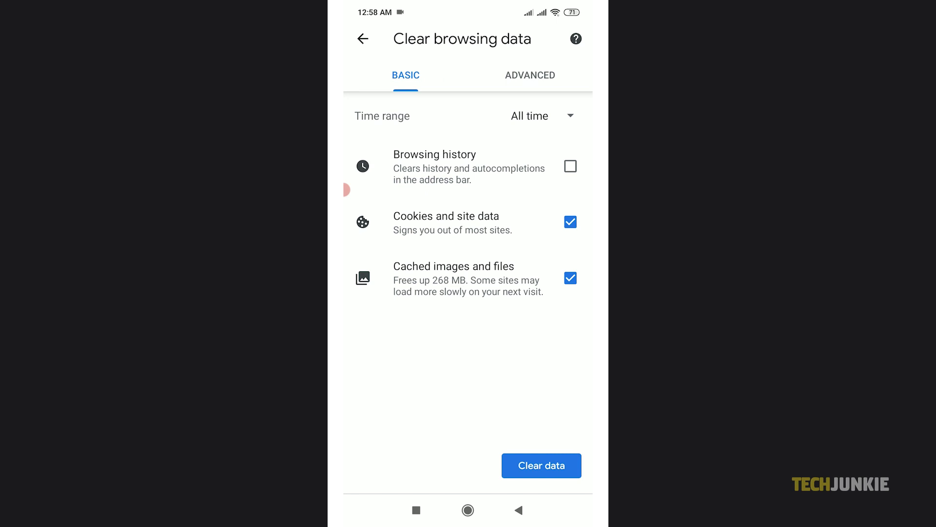
pyautogui.click(345, 190)
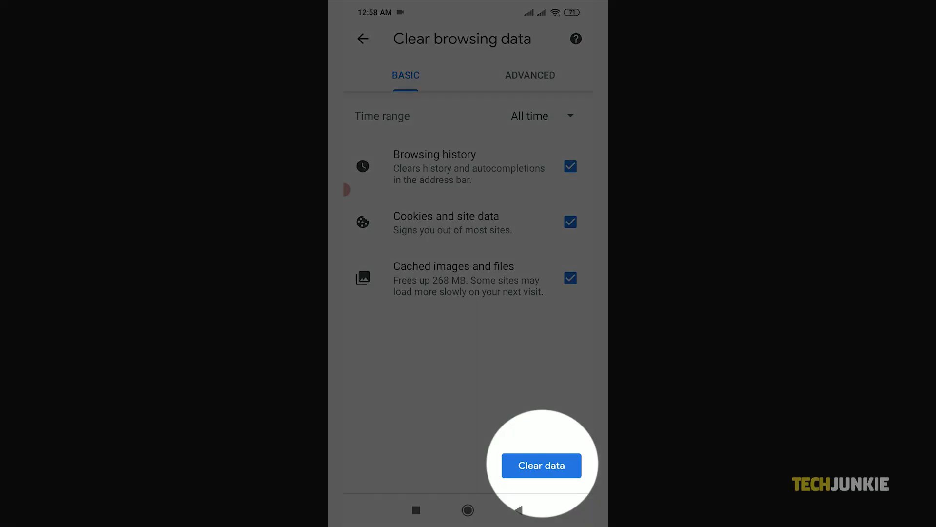